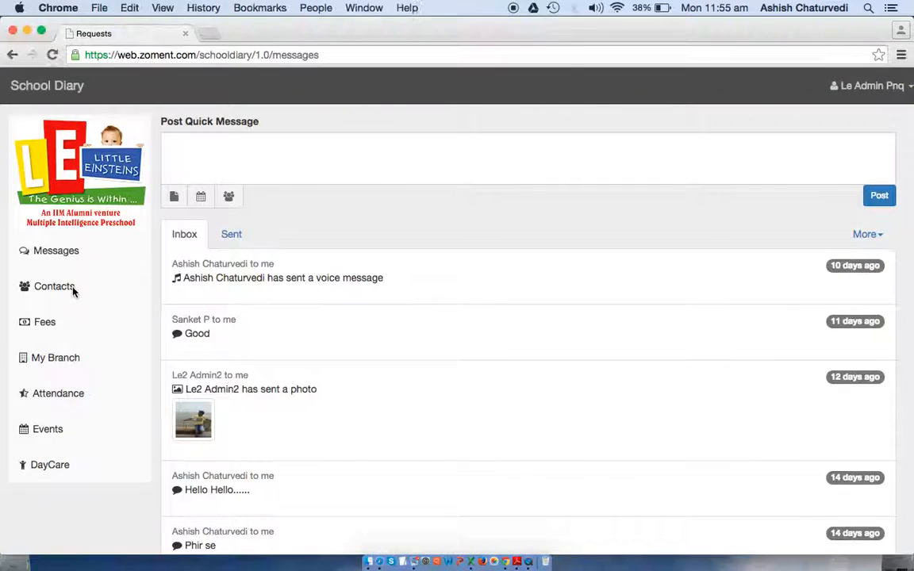
# Open the contacts list and filter it by a parent's first name.
pyautogui.click(72, 292)
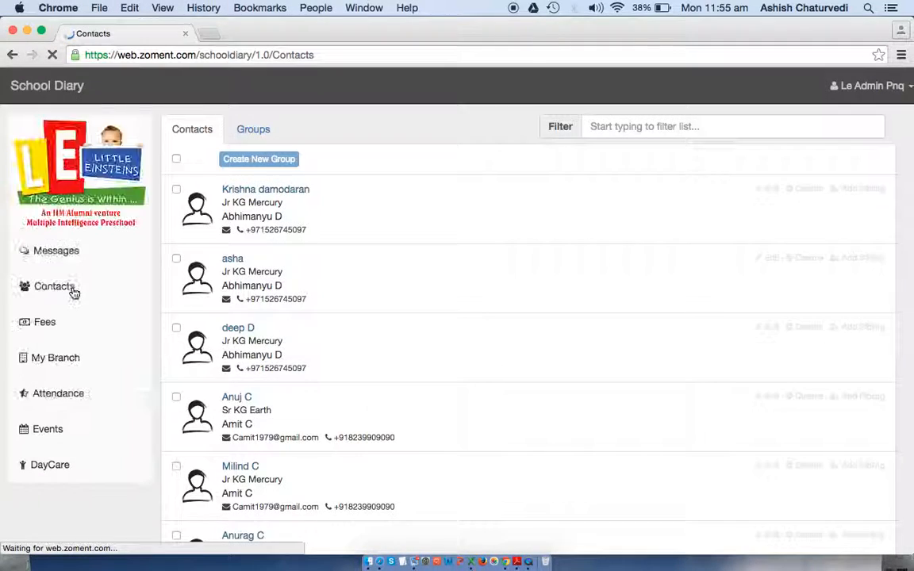
pyautogui.click(660, 127)
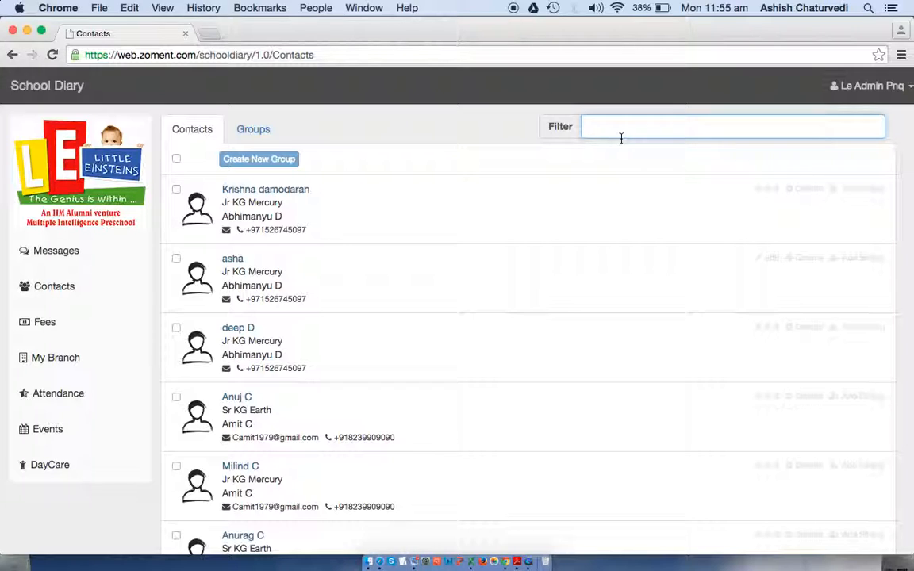
pyautogui.write('ashish')
# Replace the contacts filter with a child's first name.
pyautogui.press('BackSpace')
pyautogui.press('BackSpace')
pyautogui.press('BackSpace')
pyautogui.press('BackSpace')
pyautogui.press('BackSpace')
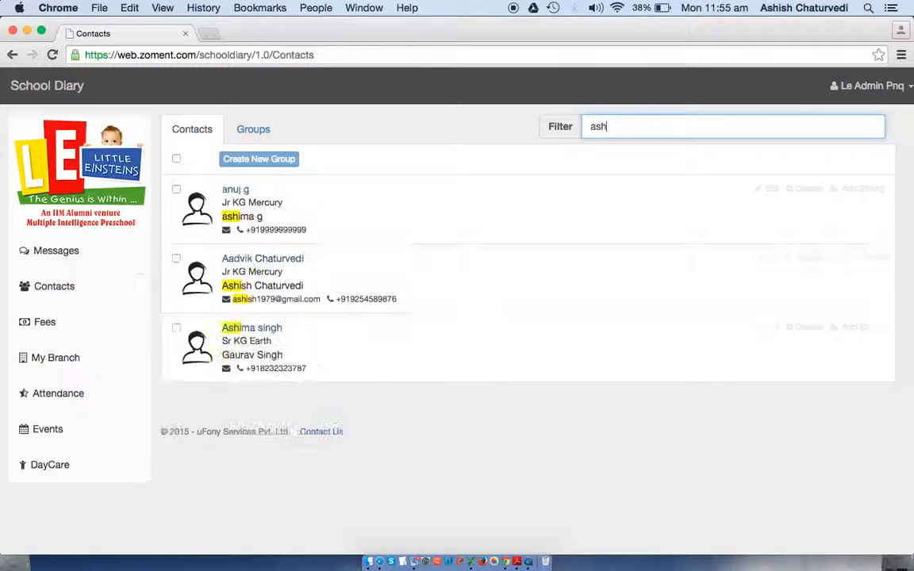
pyautogui.write('advik')
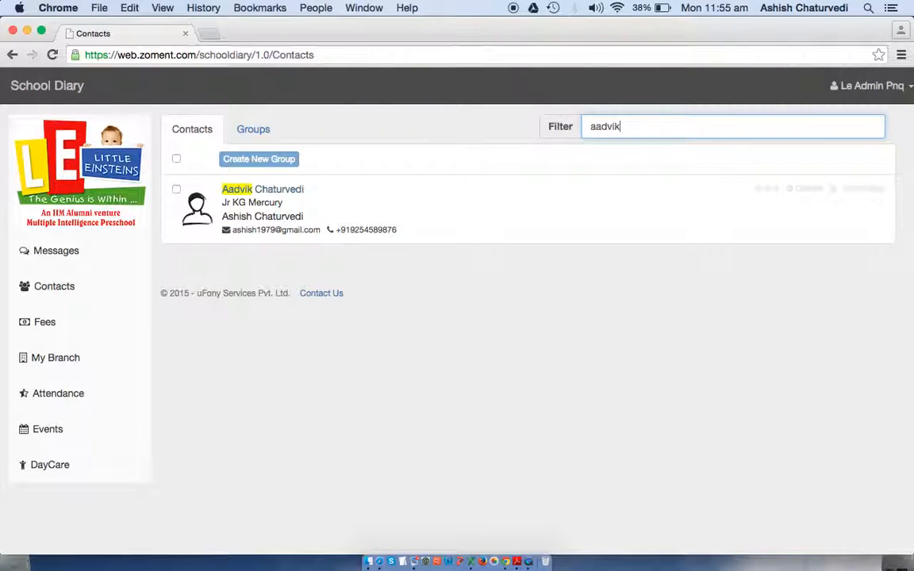
# Clear the name from the contacts filter and filter the list by the class "SR KG".
pyautogui.press('BackSpace')
pyautogui.press('BackSpace')
pyautogui.press('BackSpace')
pyautogui.press('BackSpace')
pyautogui.press('BackSpace')
pyautogui.press('BackSpace')
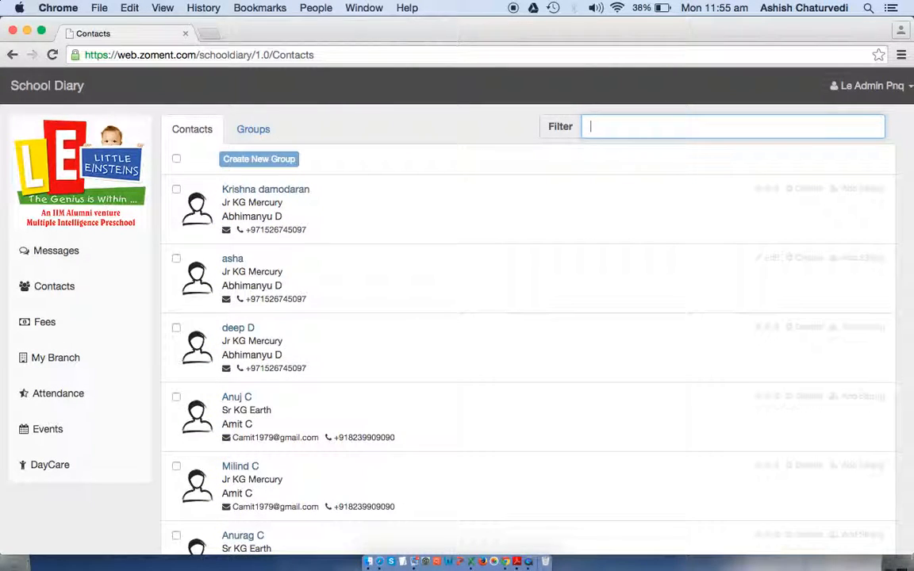
pyautogui.write('JR')
pyautogui.press('BackSpace')
pyautogui.press('BackSpace')
pyautogui.write('SR KG')
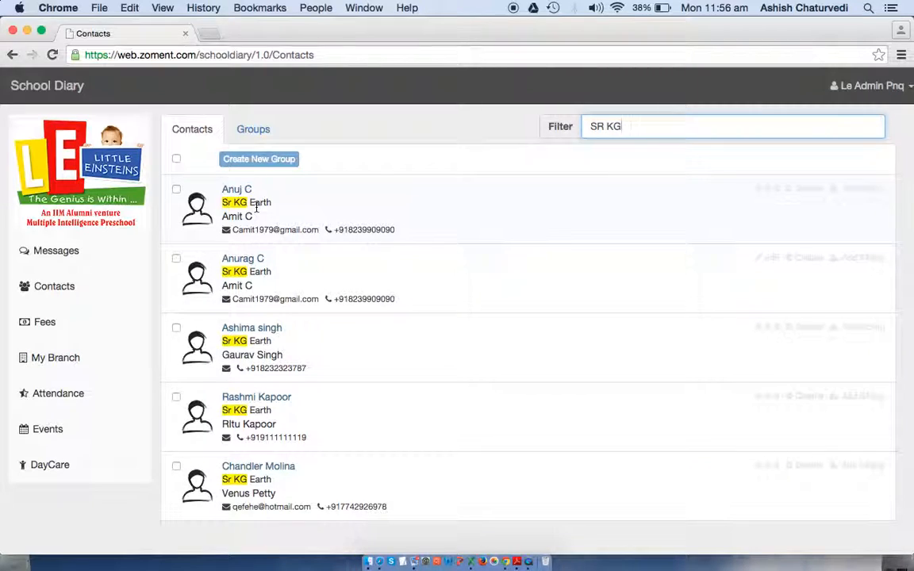
# Select all the filtered contacts and create a new group from them named "SR KG Earth".
pyautogui.click(176, 159)
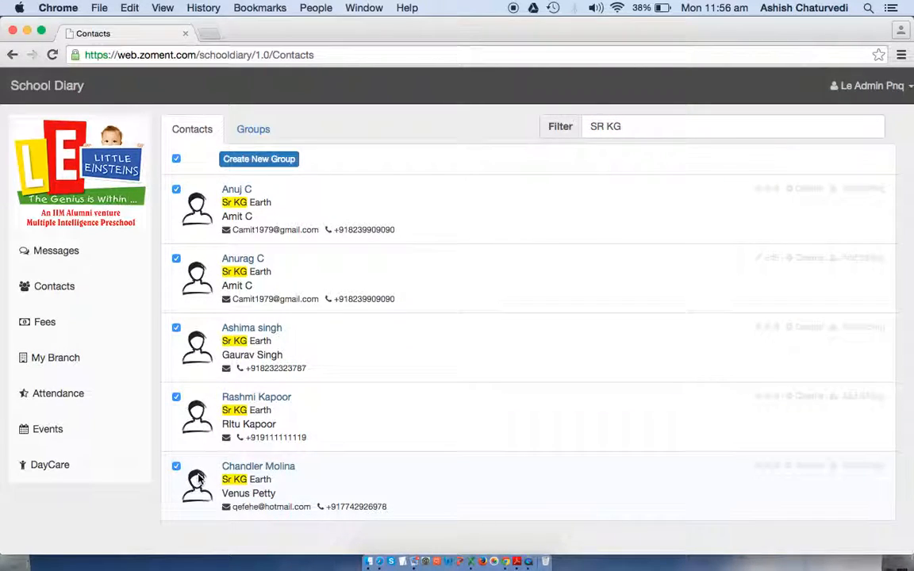
pyautogui.click(243, 161)
pyautogui.write('SR L')
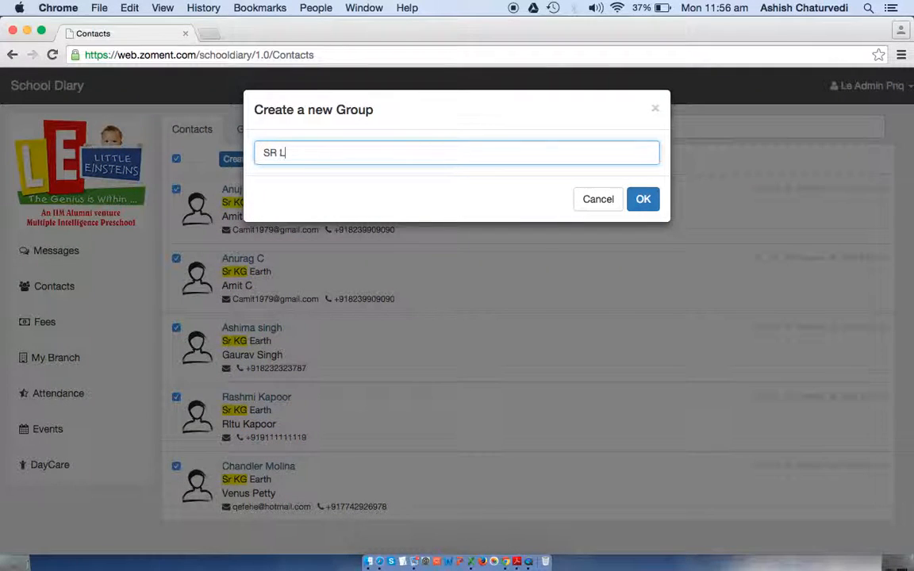
pyautogui.press('BackSpace')
pyautogui.write('KG Earth')
pyautogui.click(654, 199)
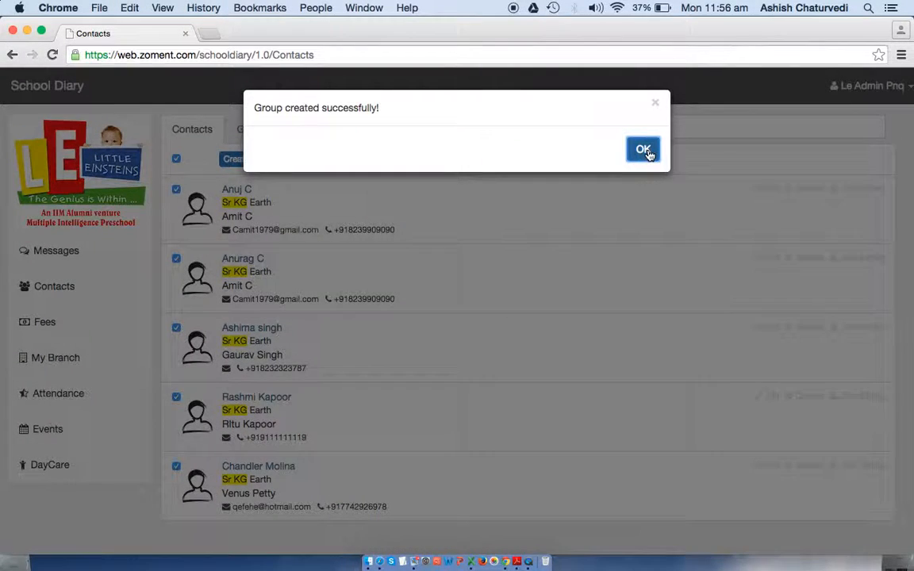
pyautogui.click(644, 151)
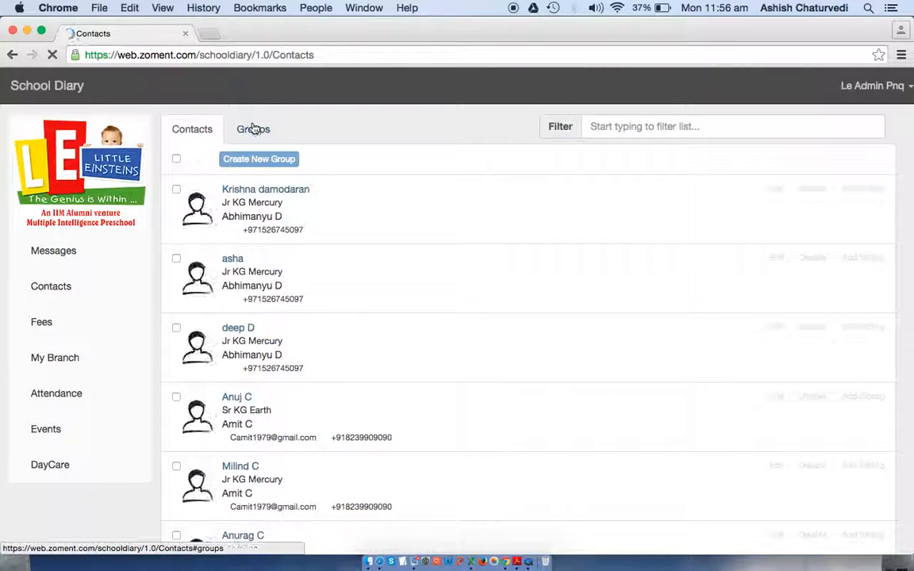
# Examine the member details of the SR KG Earth group, and return to the contacts list.
pyautogui.click(253, 130)
pyautogui.moveTo(169, 342); pyautogui.dragTo(246, 342)
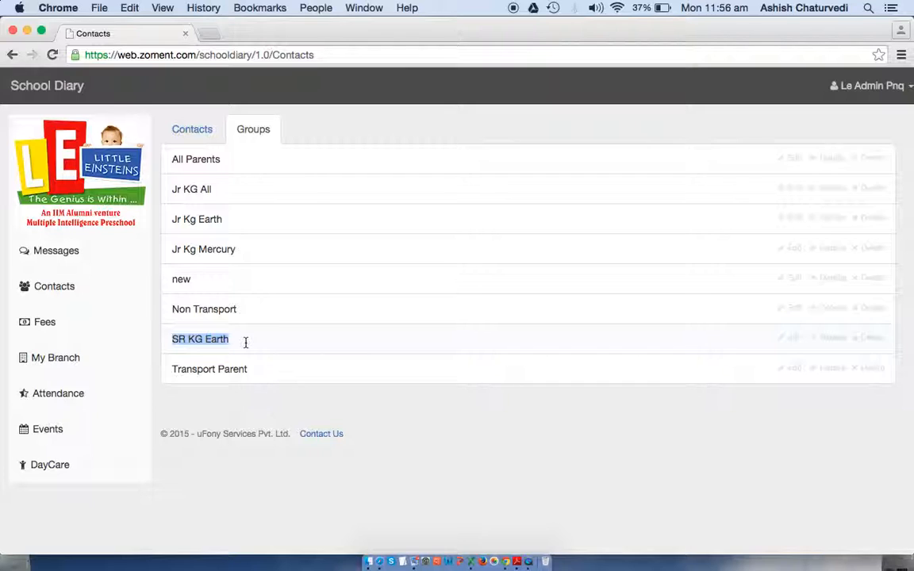
pyautogui.click(837, 344)
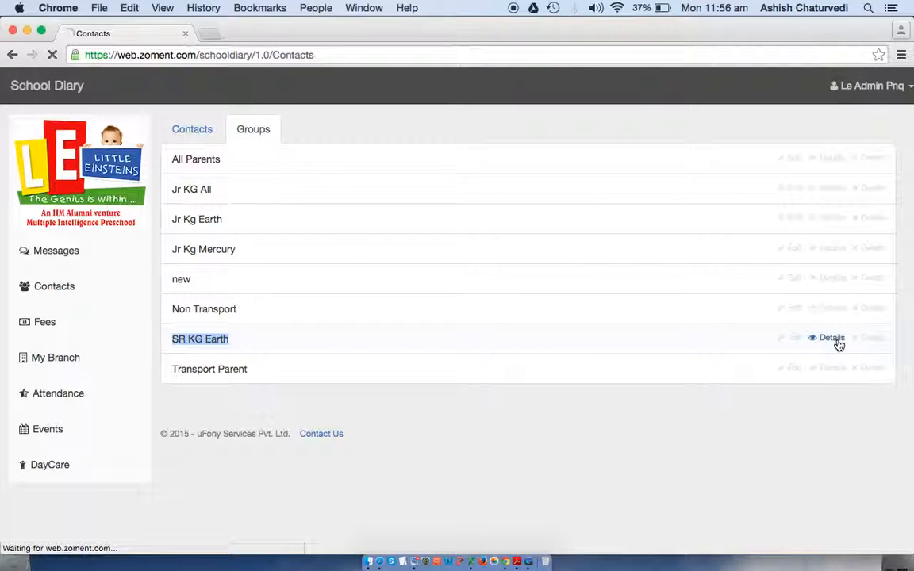
pyautogui.scroll(-1, 606, 326)
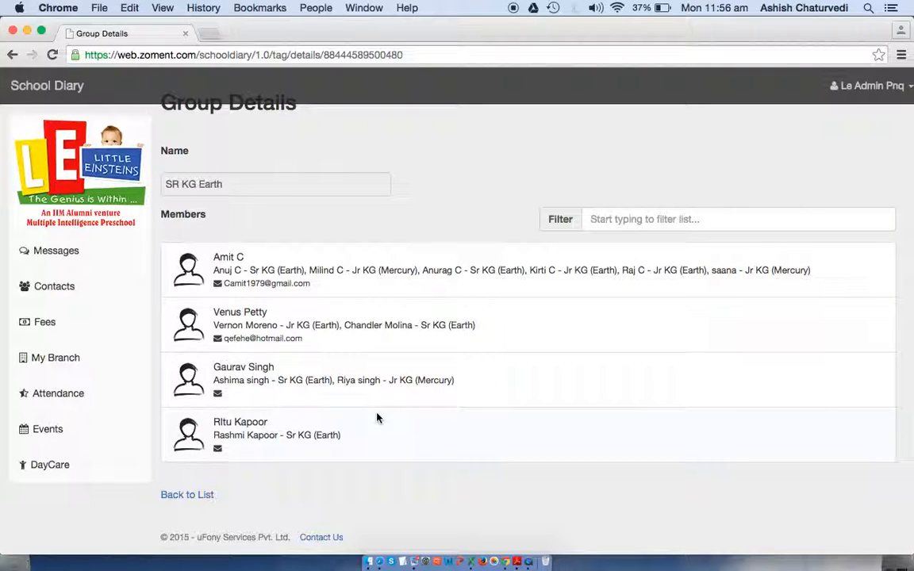
pyautogui.click(12, 55)
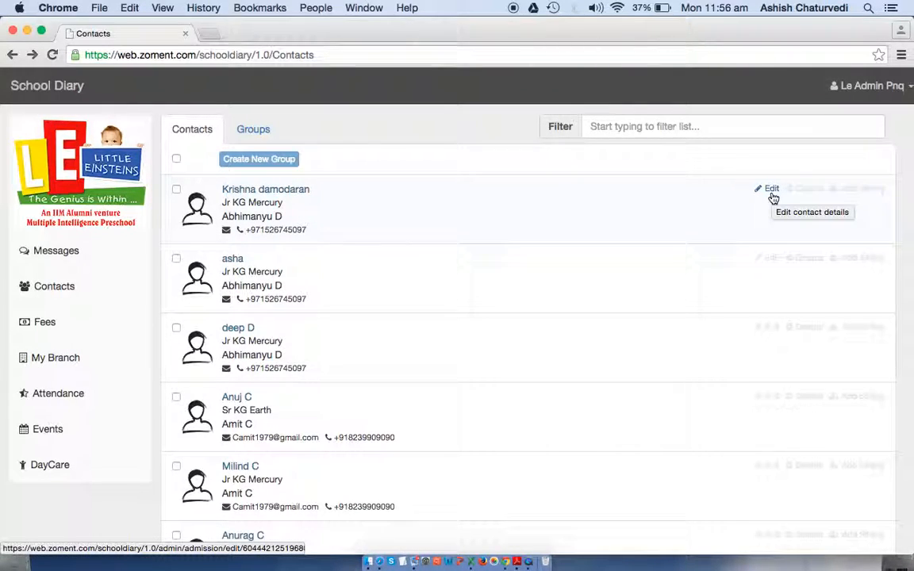
# Review the editable child and parent details of the first contact, and return to the contacts list.
pyautogui.click(771, 194)
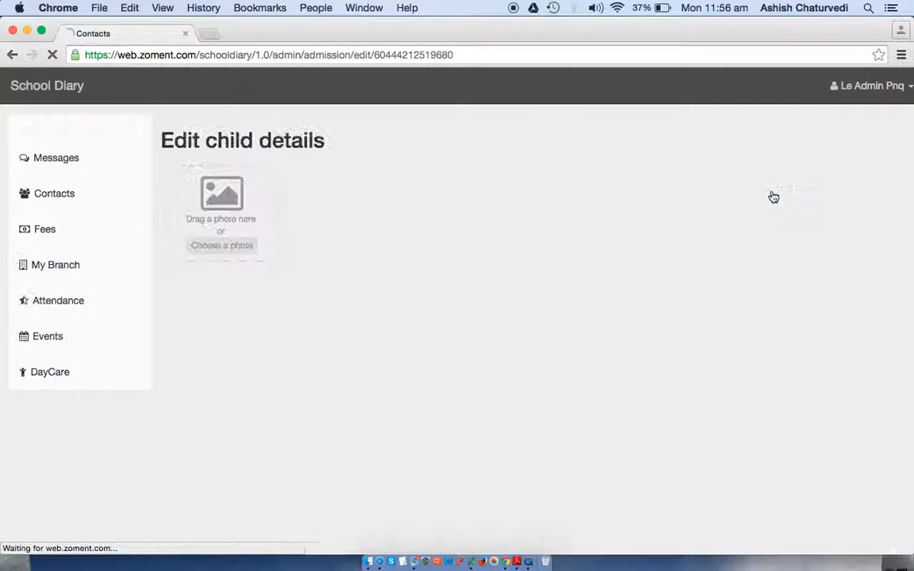
pyautogui.scroll(-2, 633, 222)
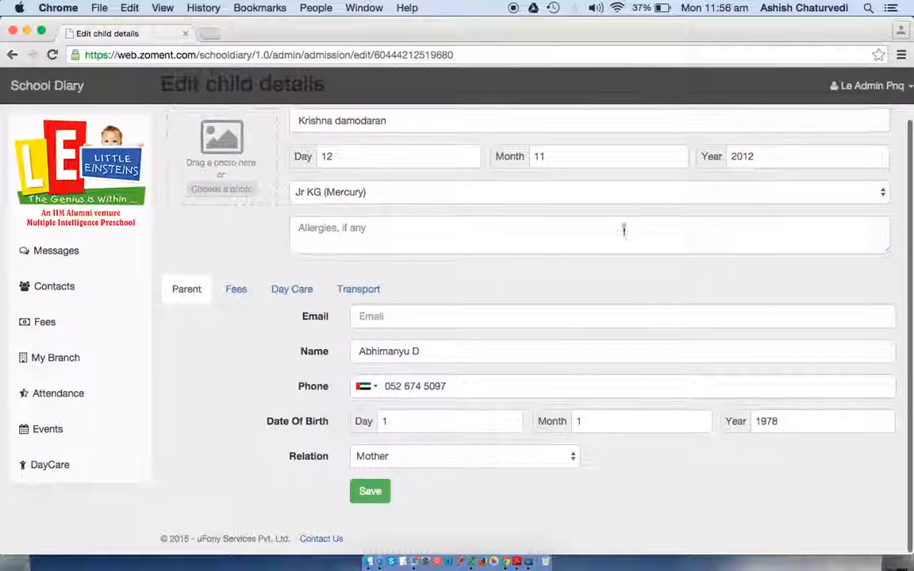
pyautogui.click(12, 54)
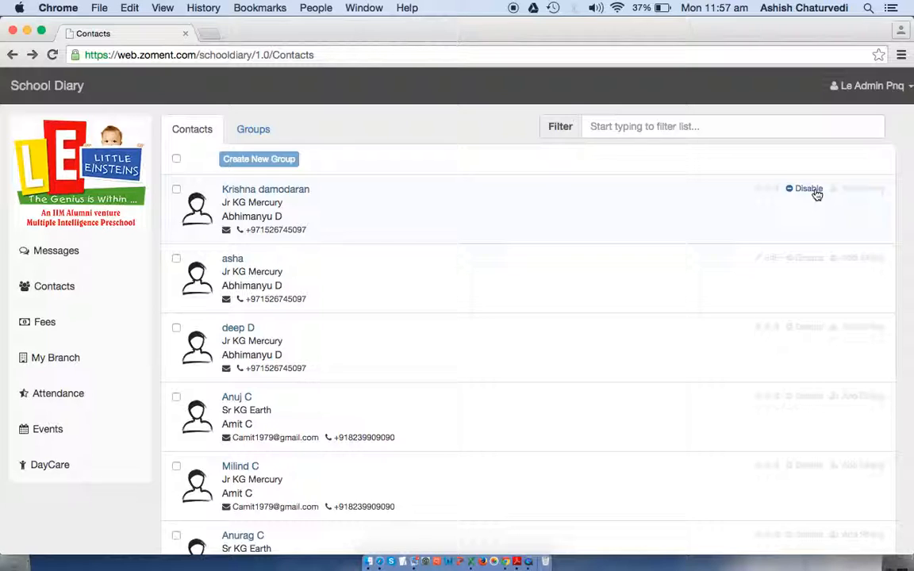
# Open the form for adding a sibling to the first contact and review its admission fields.
pyautogui.click(861, 191)
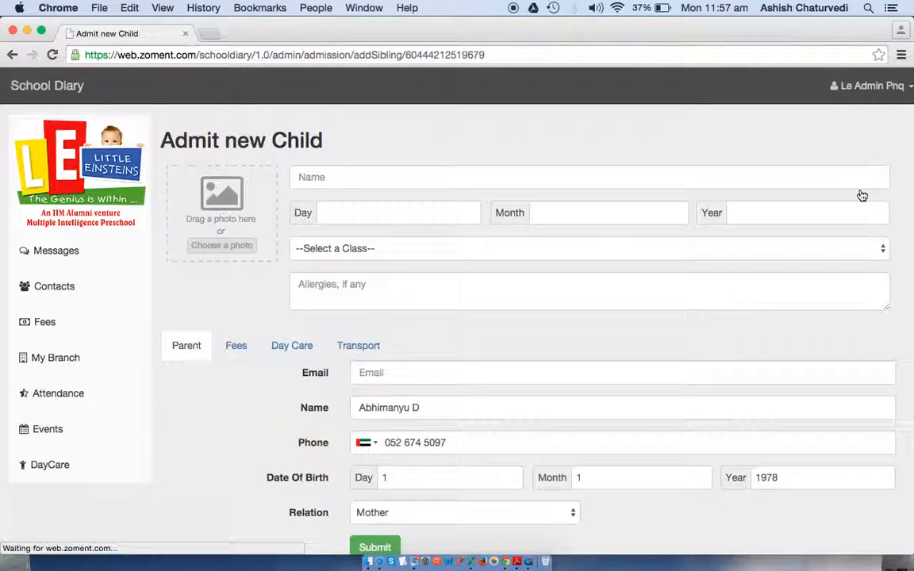
pyautogui.scroll(-1, 462, 382)
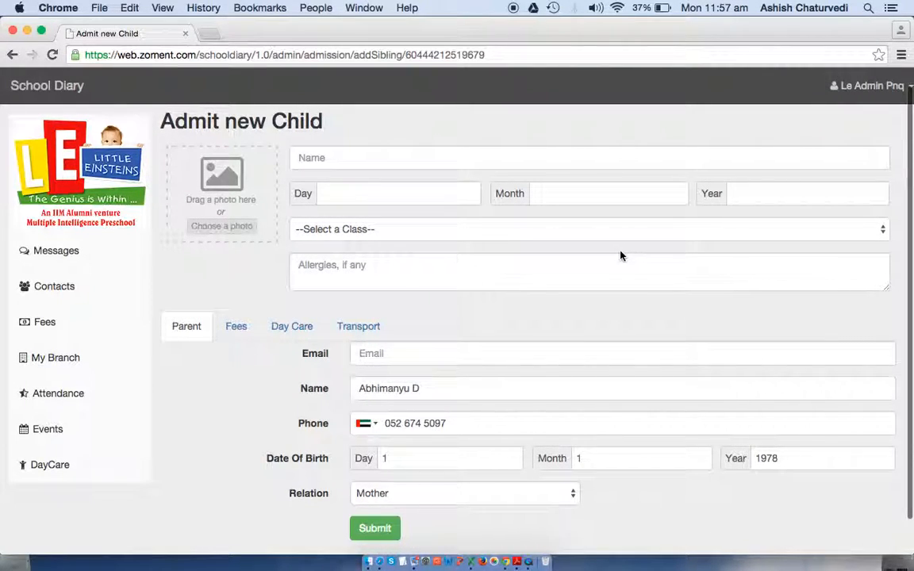
pyautogui.click(392, 158)
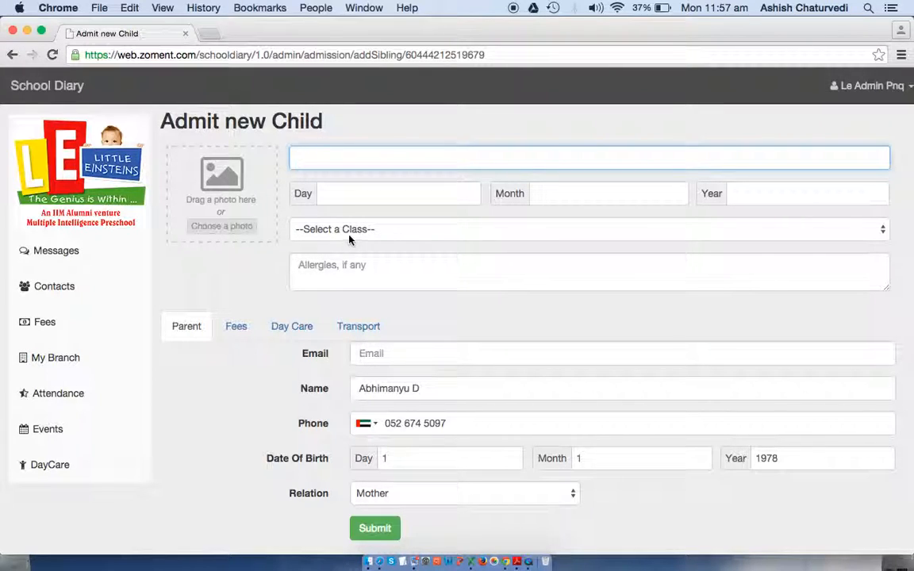
# Go to the messages page and write the quick message "hi, how are you ?".
pyautogui.click(87, 258)
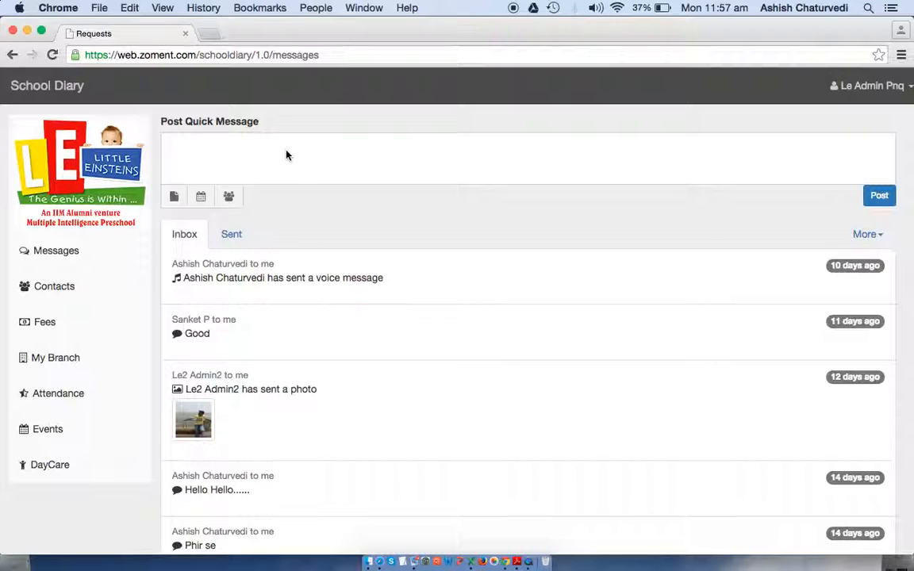
pyautogui.click(287, 156)
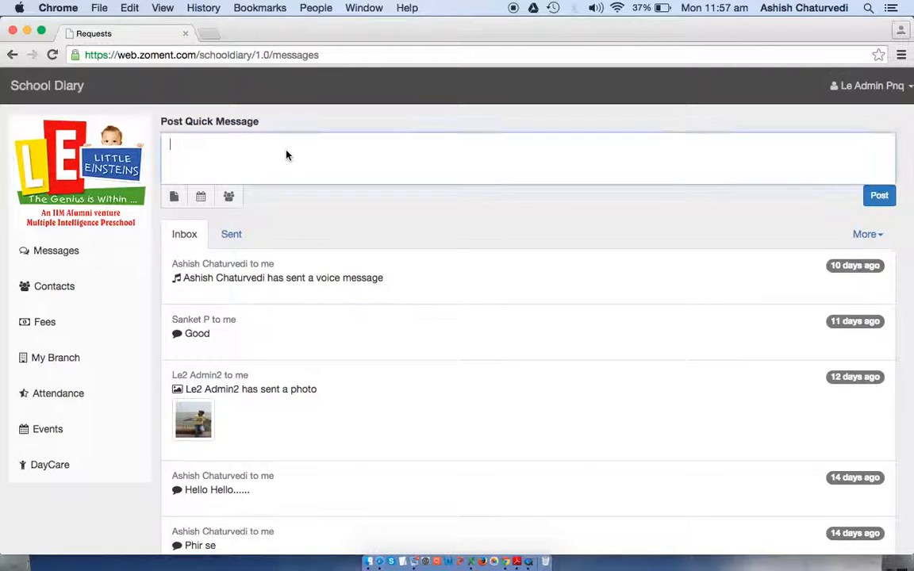
pyautogui.write('hi,')
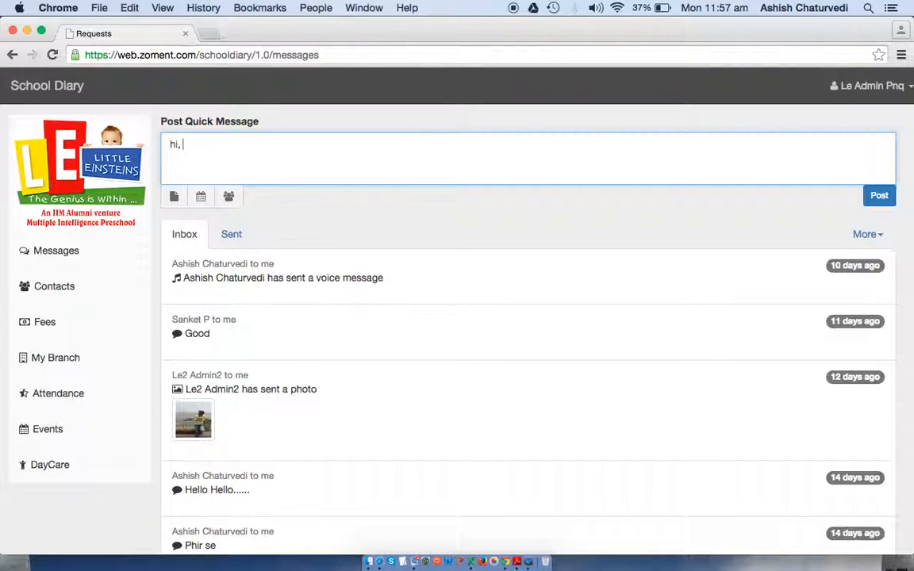
pyautogui.write(' how are you ?')
# Choose the SR KG Earth group as the quick message's recipient and post the message.
pyautogui.click(230, 198)
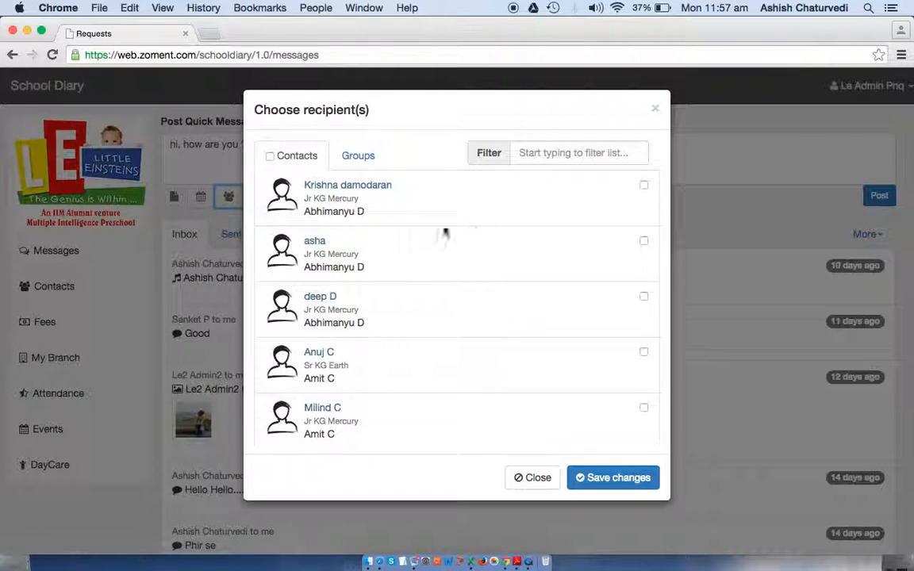
pyautogui.click(369, 161)
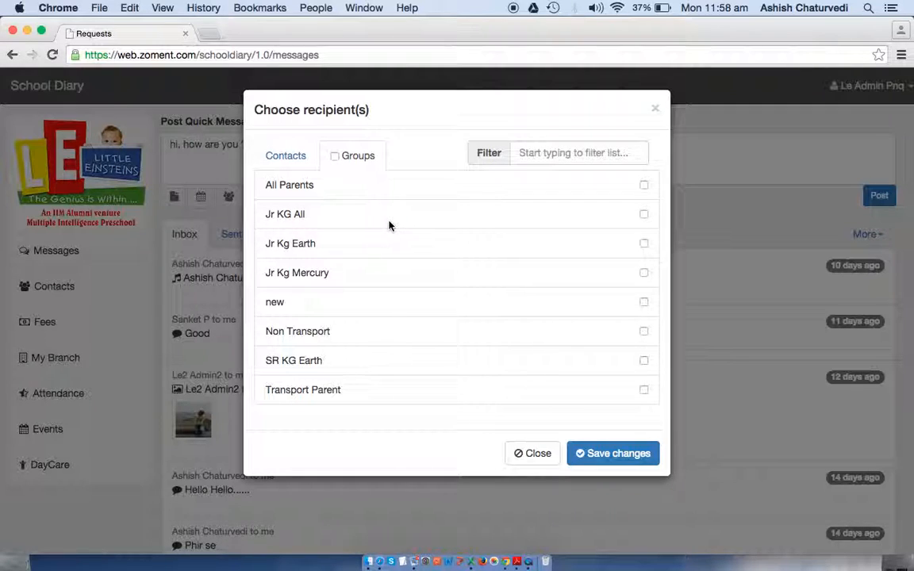
pyautogui.click(643, 362)
pyautogui.click(604, 456)
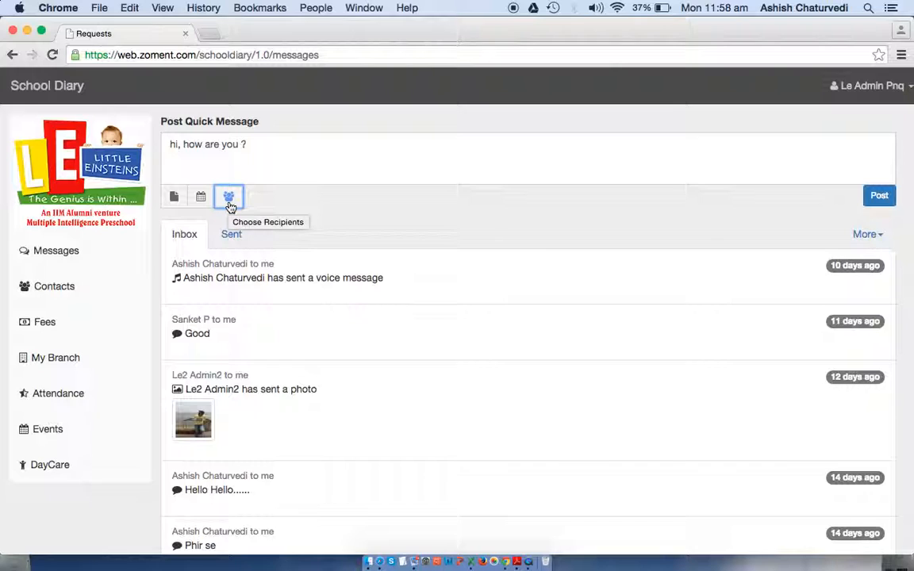
pyautogui.click(876, 199)
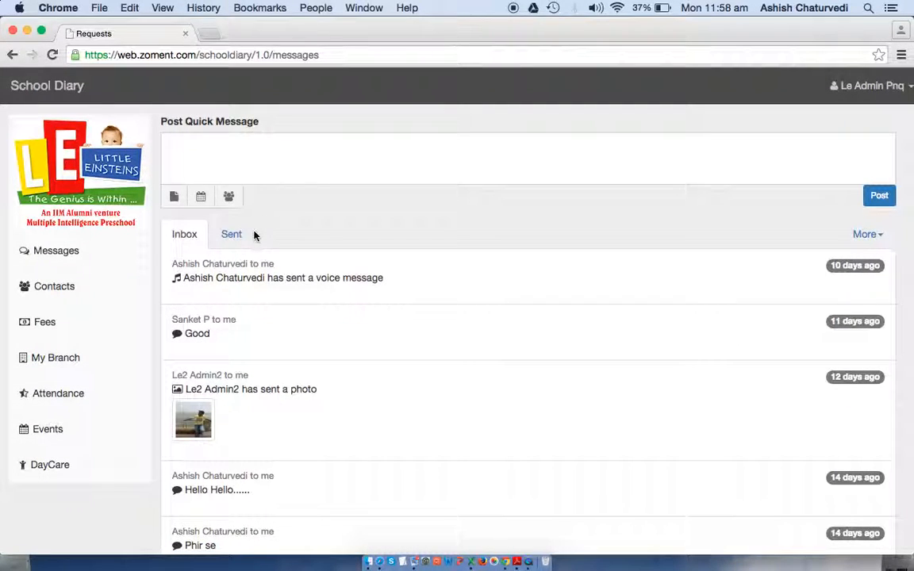
# Review the sent messages and look at the file upload option for quick messages, closing it without attaching anything.
pyautogui.click(230, 235)
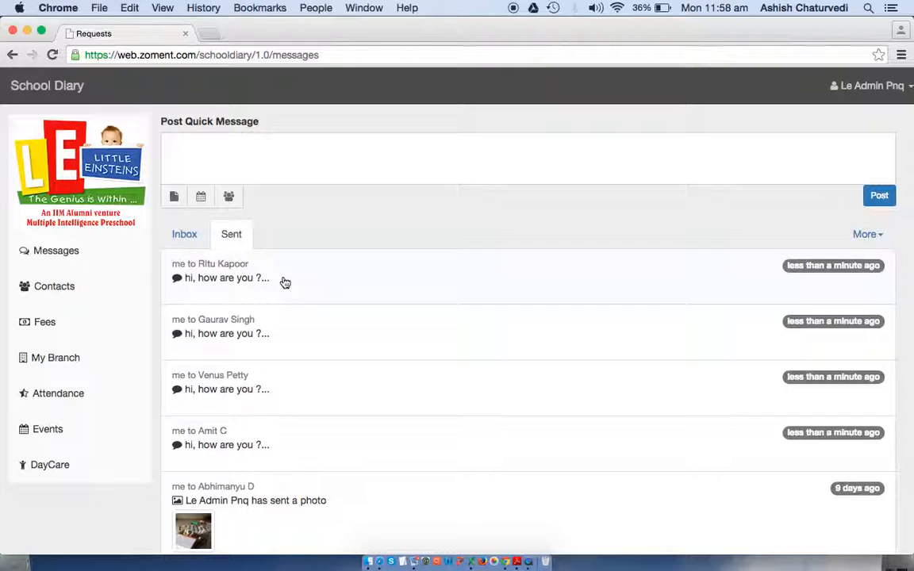
pyautogui.scroll(-1, 285, 283)
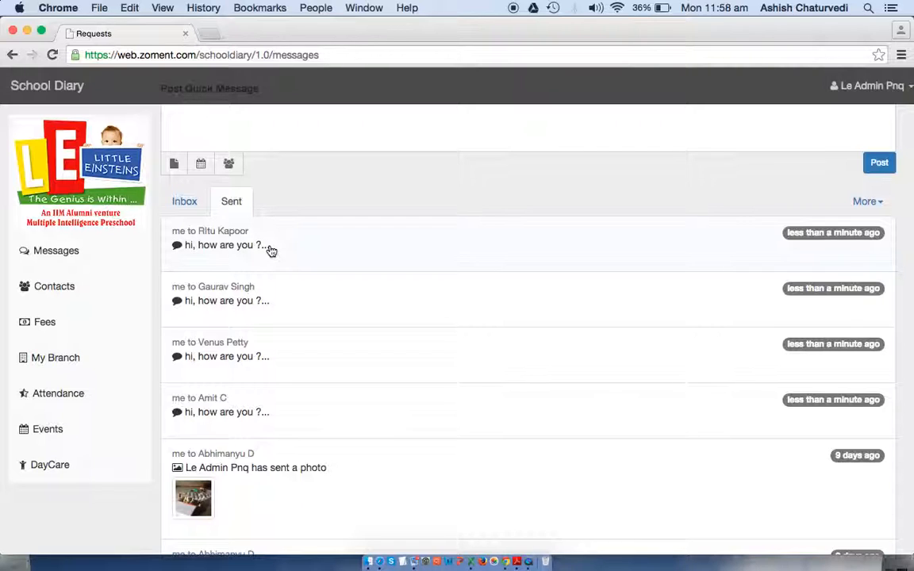
pyautogui.scroll(1, 270, 251)
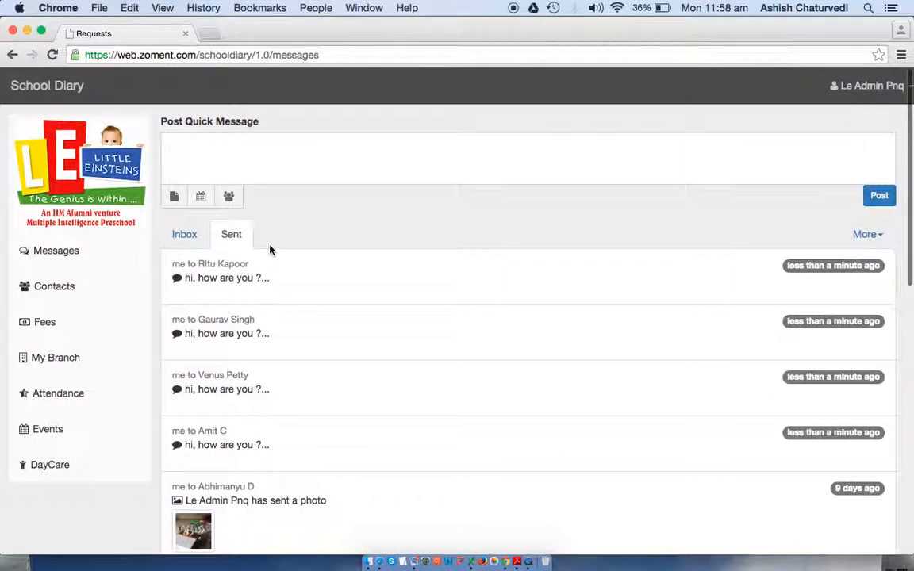
pyautogui.click(175, 199)
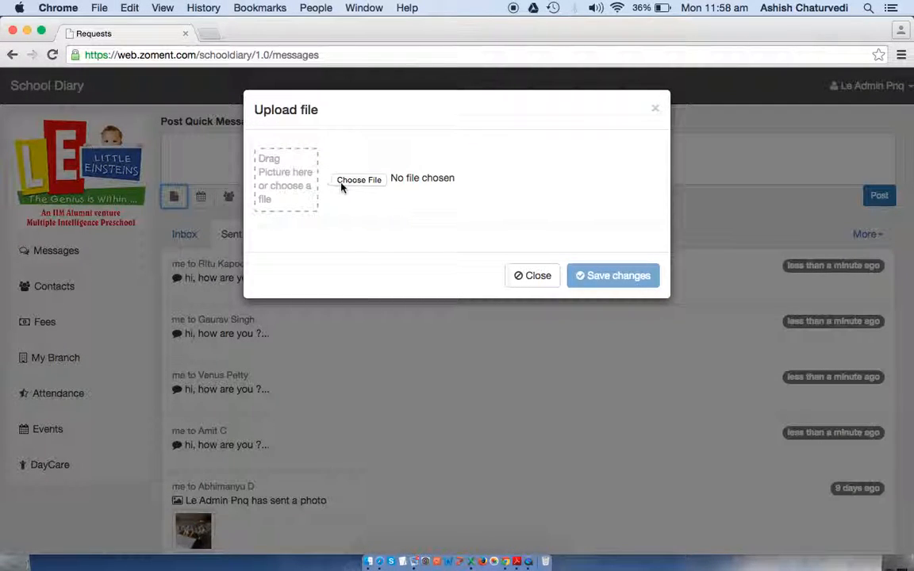
pyautogui.click(548, 283)
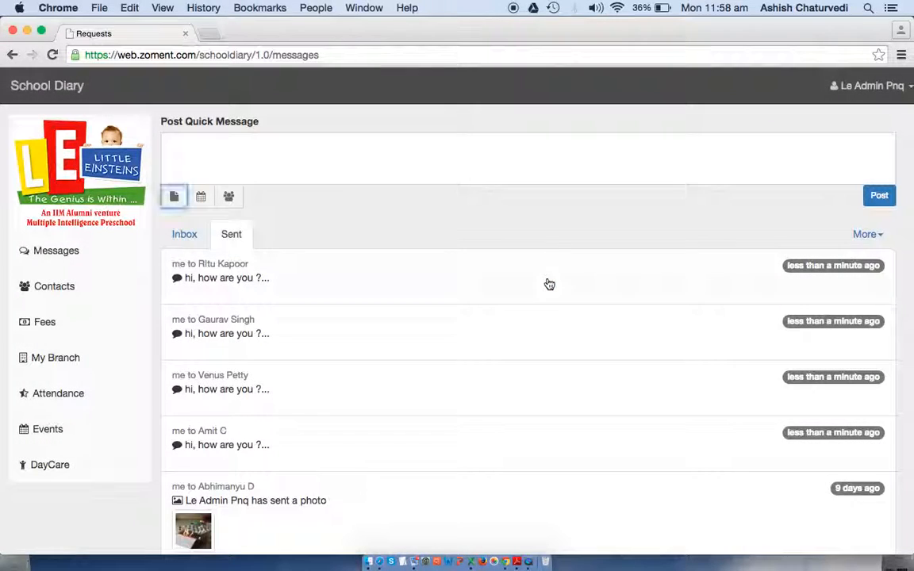
# Open the conversation of the most recently sent message and post "reply" in it.
pyautogui.click(219, 286)
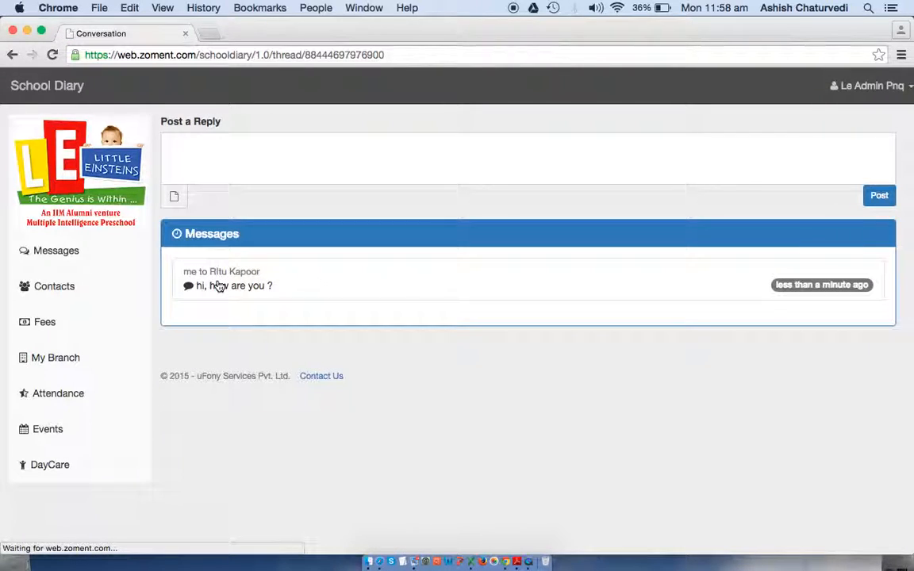
pyautogui.click(260, 158)
pyautogui.write('repl')
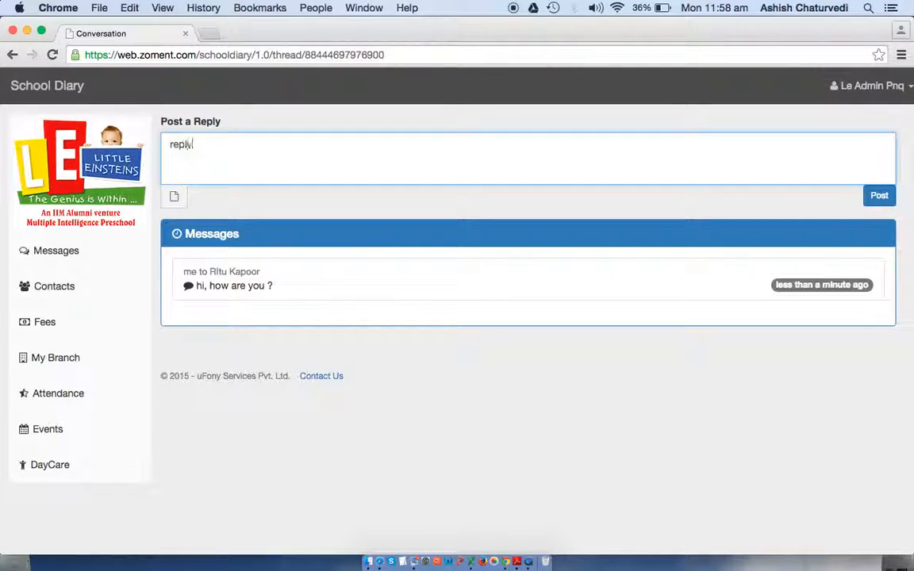
pyautogui.write('y')
pyautogui.click(879, 195)
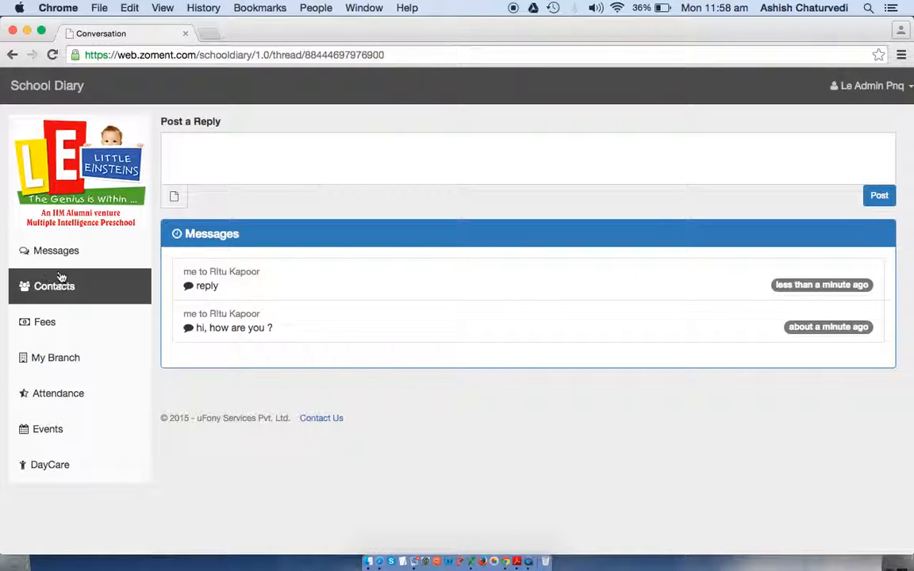
# Return to the messages page and review the sent messages and the unseen messages with their reminder option.
pyautogui.click(67, 251)
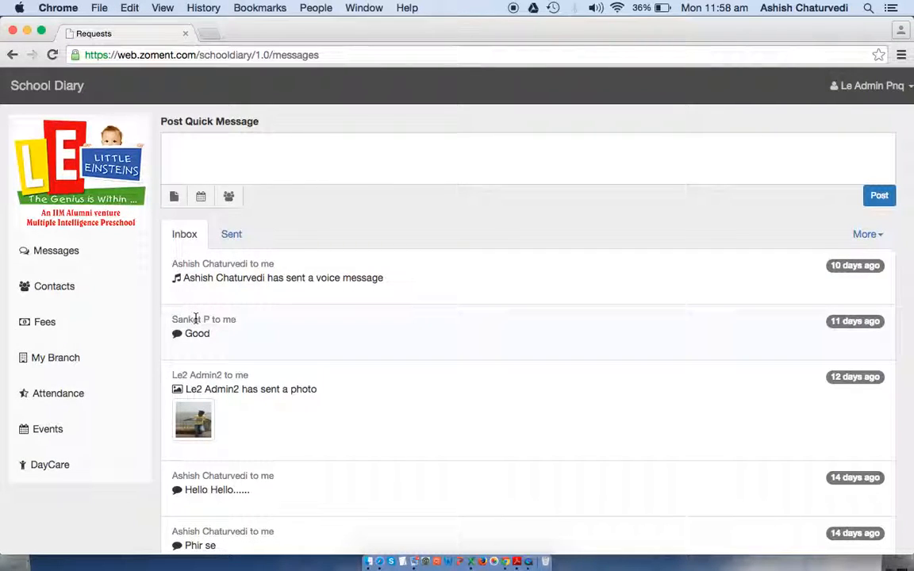
pyautogui.click(229, 238)
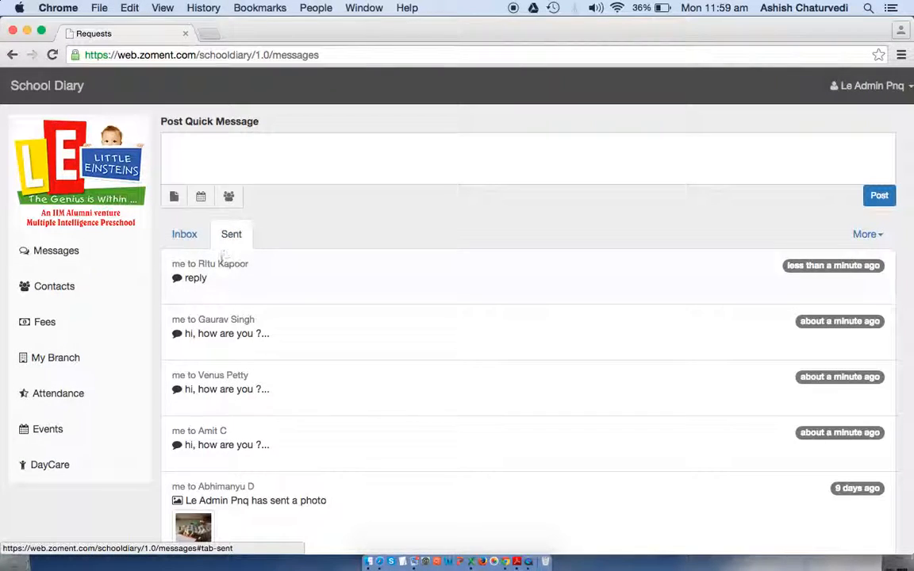
pyautogui.click(870, 234)
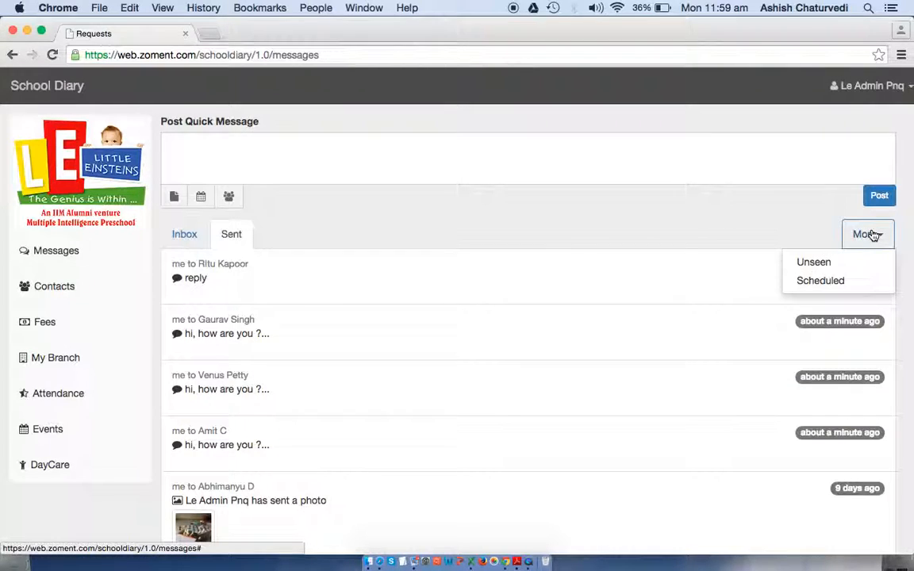
pyautogui.click(836, 268)
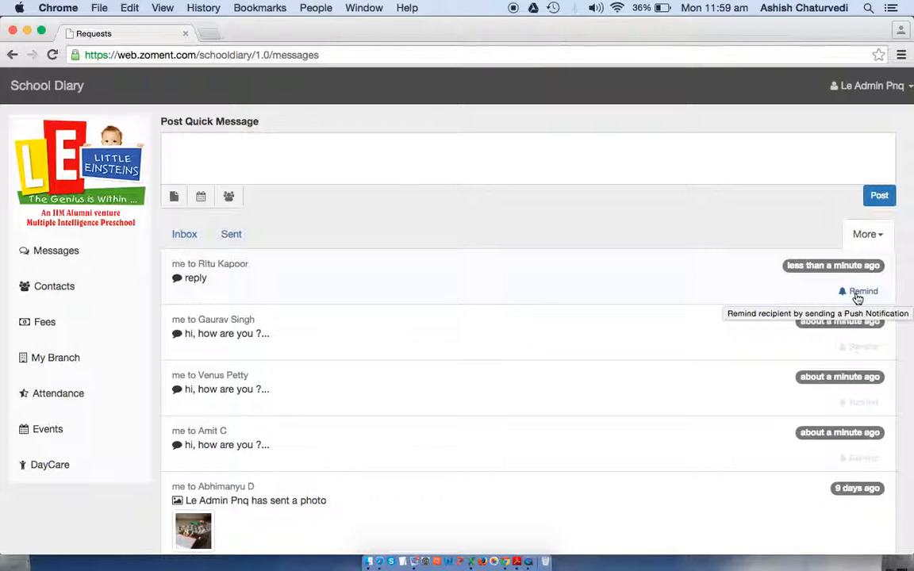
pyautogui.click(877, 237)
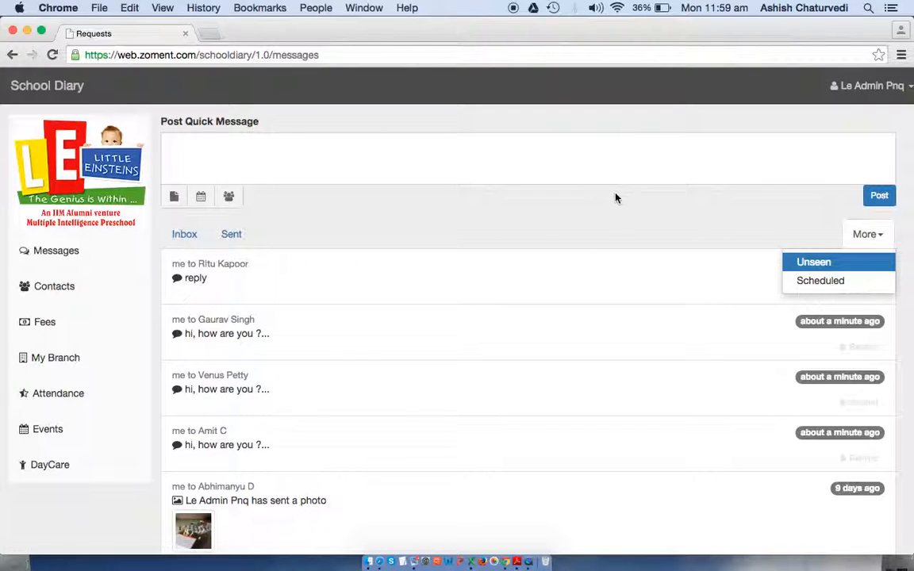
pyautogui.click(553, 173)
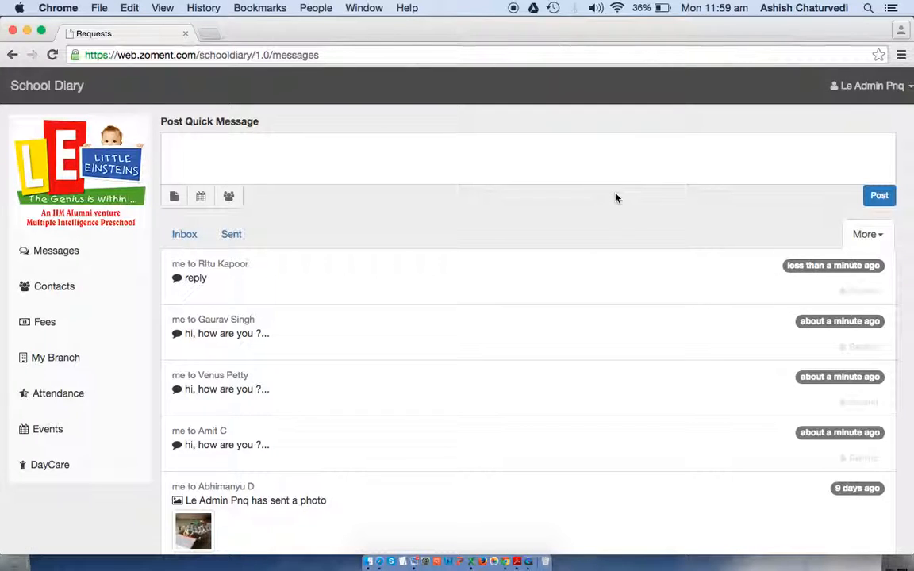
# Schedule the new quick message for 08/01/2015 11:00 AM and save the schedule.
pyautogui.click(203, 205)
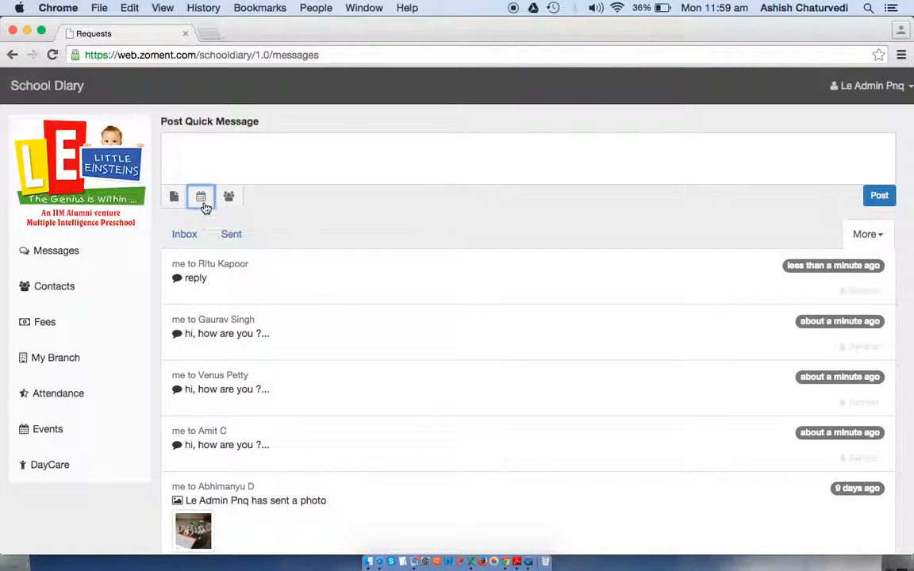
pyautogui.click(644, 158)
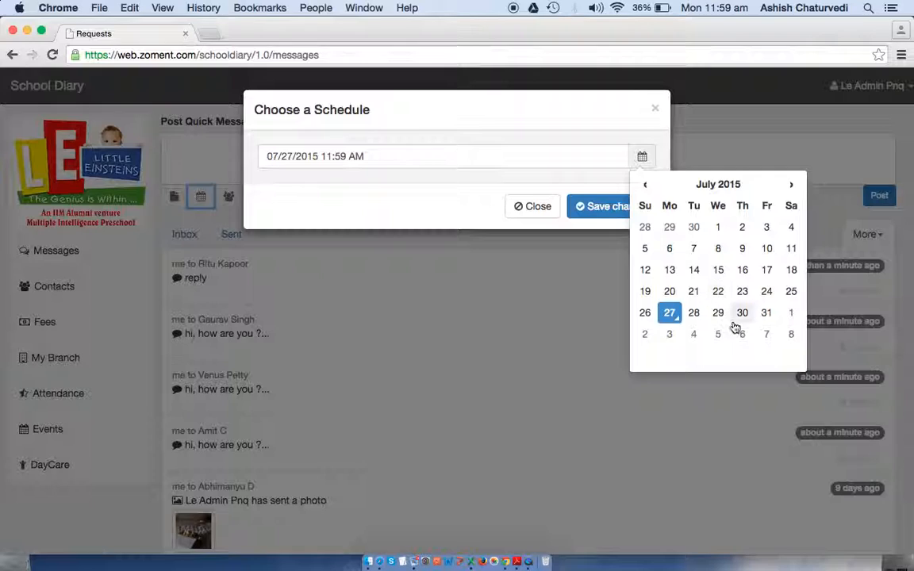
pyautogui.click(791, 184)
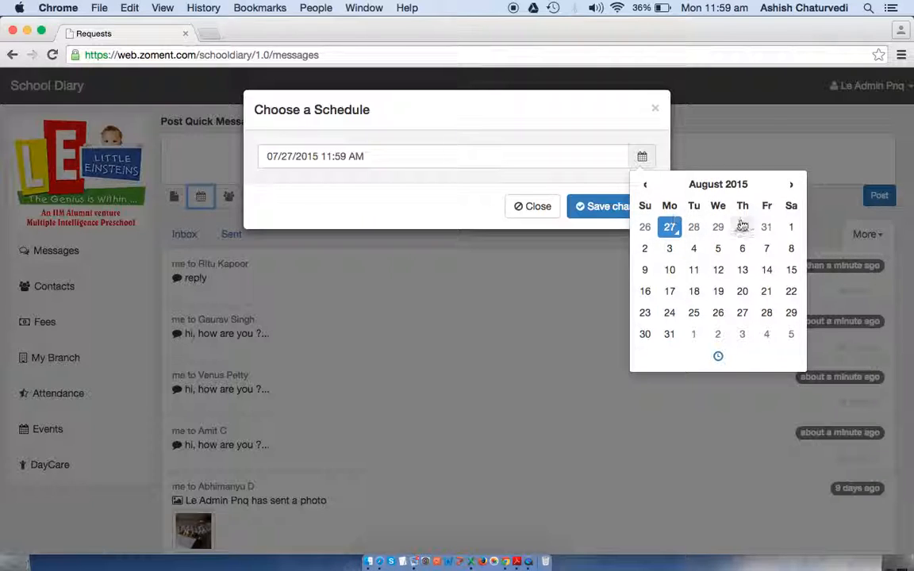
pyautogui.click(791, 228)
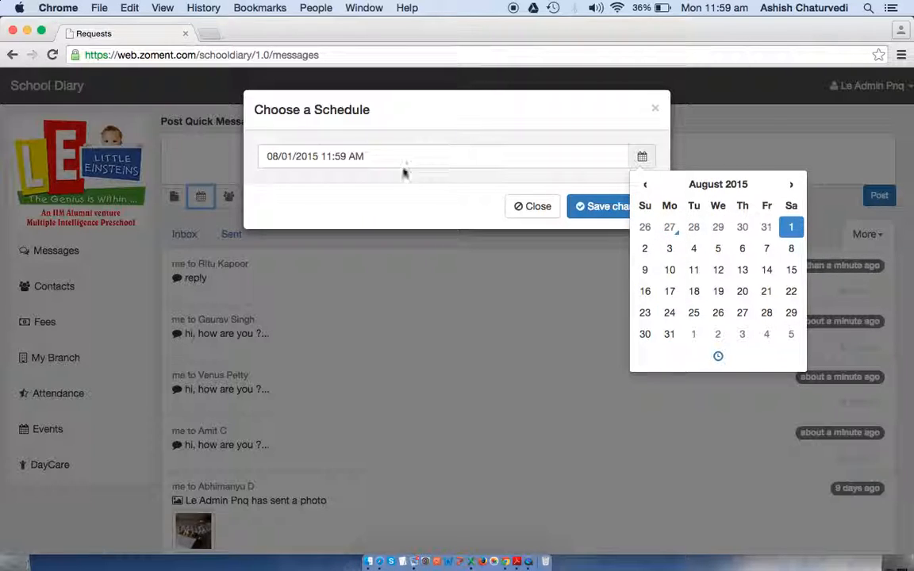
pyautogui.doubleClick(339, 156)
pyautogui.press('BackSpace')
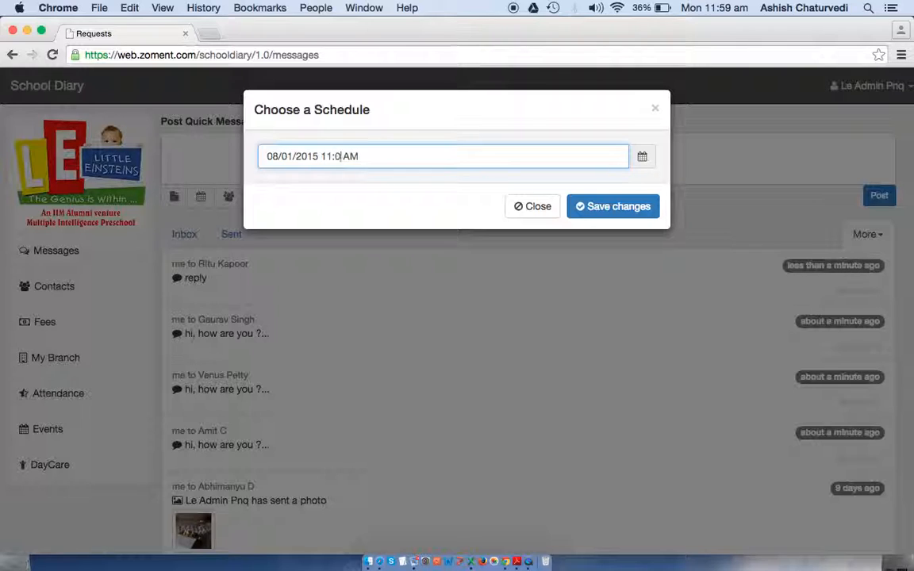
pyautogui.write('00')
pyautogui.click(594, 205)
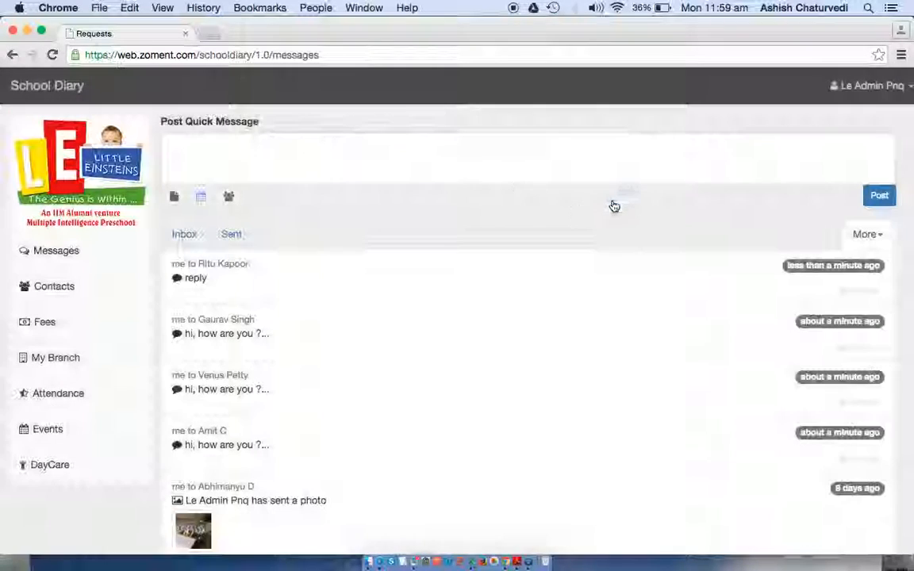
# Write the quick message "hi", choose the first Jr KG Mercury contact in the list as recipient, and post it.
pyautogui.click(253, 176)
pyautogui.write('hi')
pyautogui.click(235, 199)
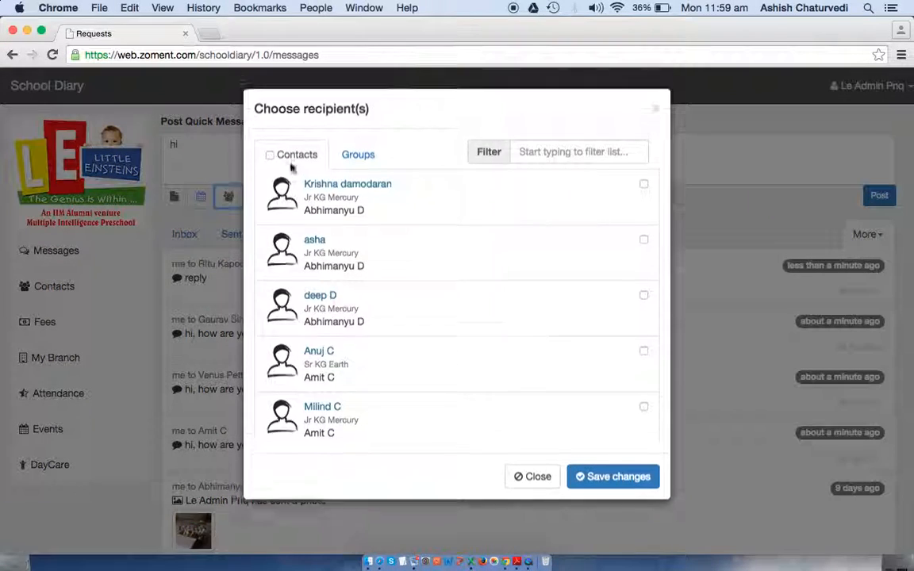
pyautogui.click(351, 155)
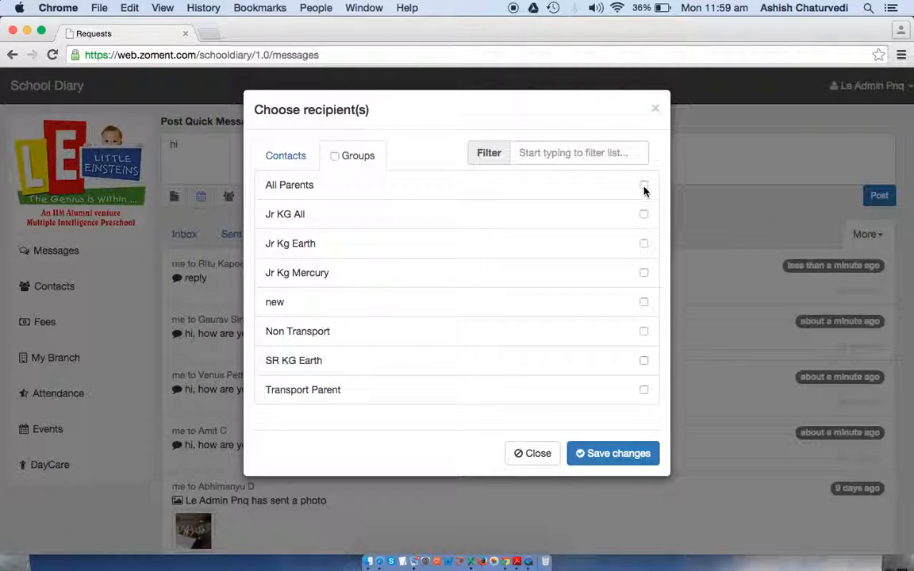
pyautogui.click(303, 156)
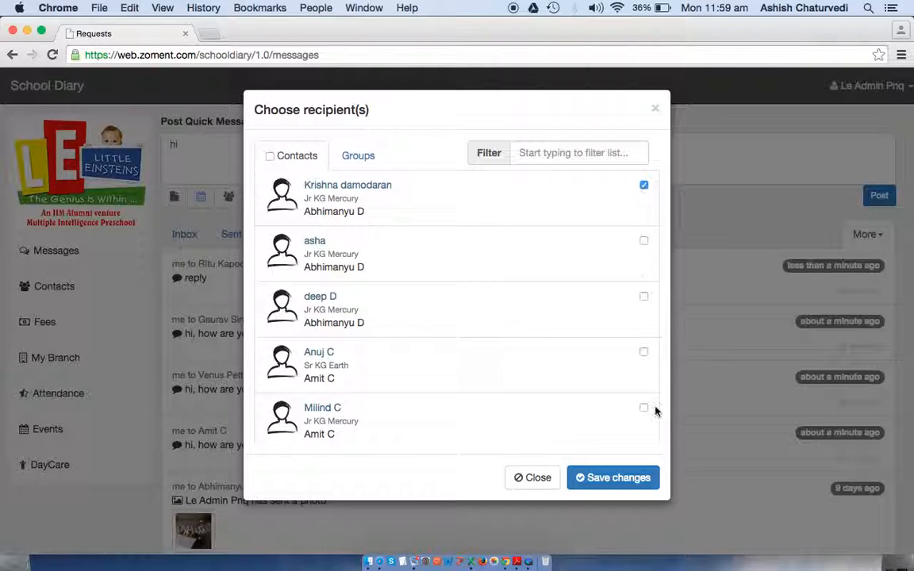
pyautogui.click(635, 478)
pyautogui.click(875, 196)
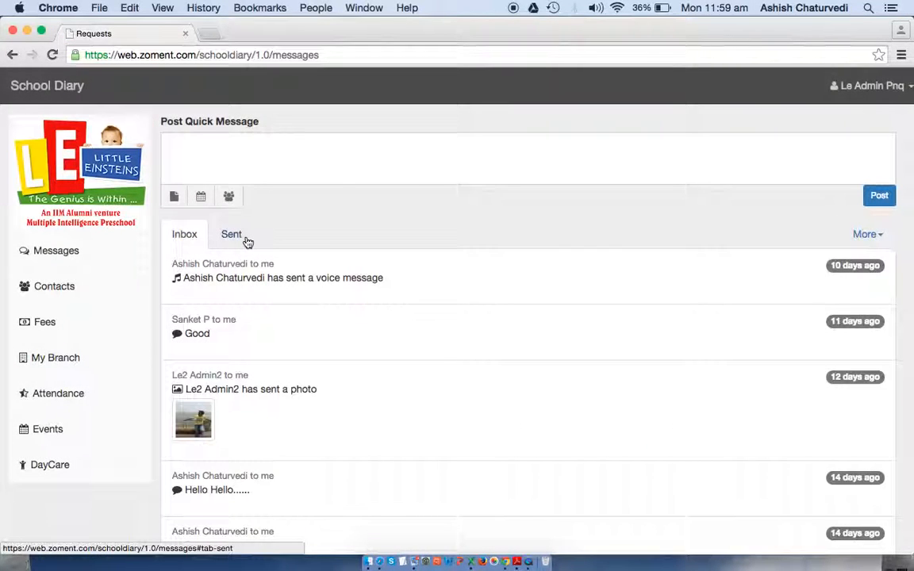
# Check the sent messages and the scheduled messages for the newly posted "hi" message.
pyautogui.click(245, 242)
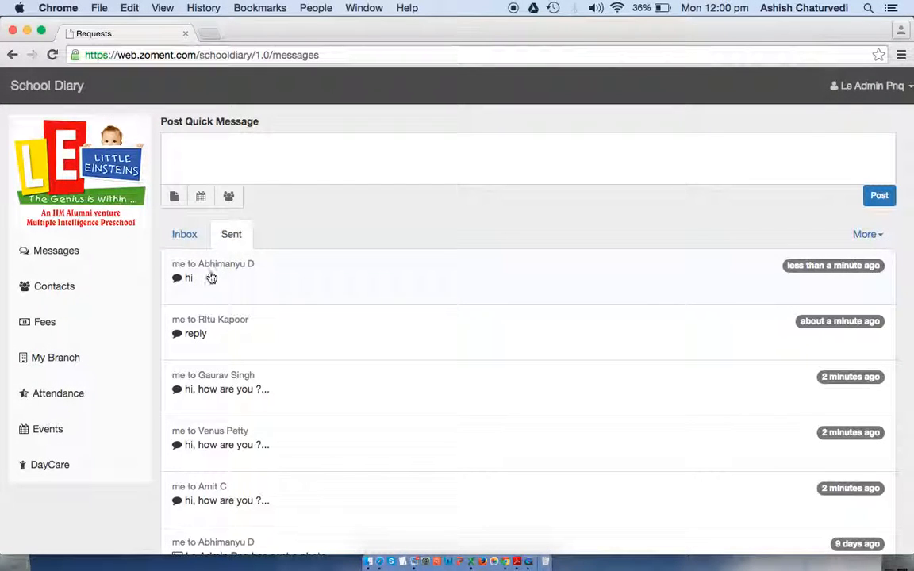
pyautogui.click(868, 234)
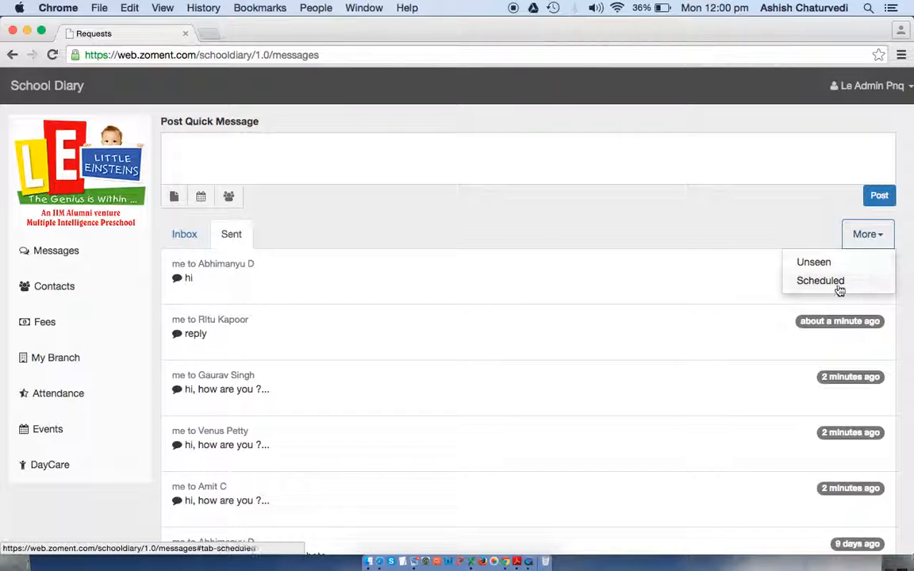
pyautogui.click(837, 286)
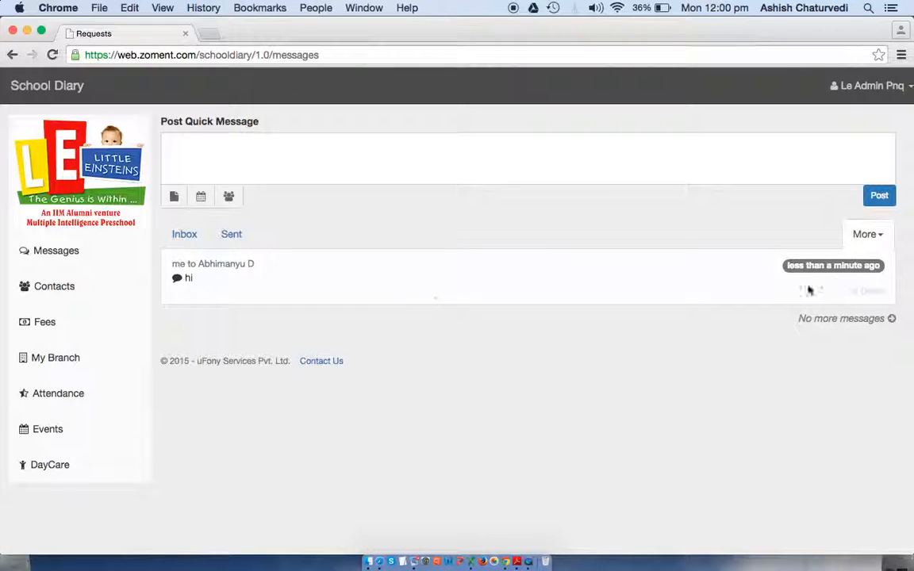